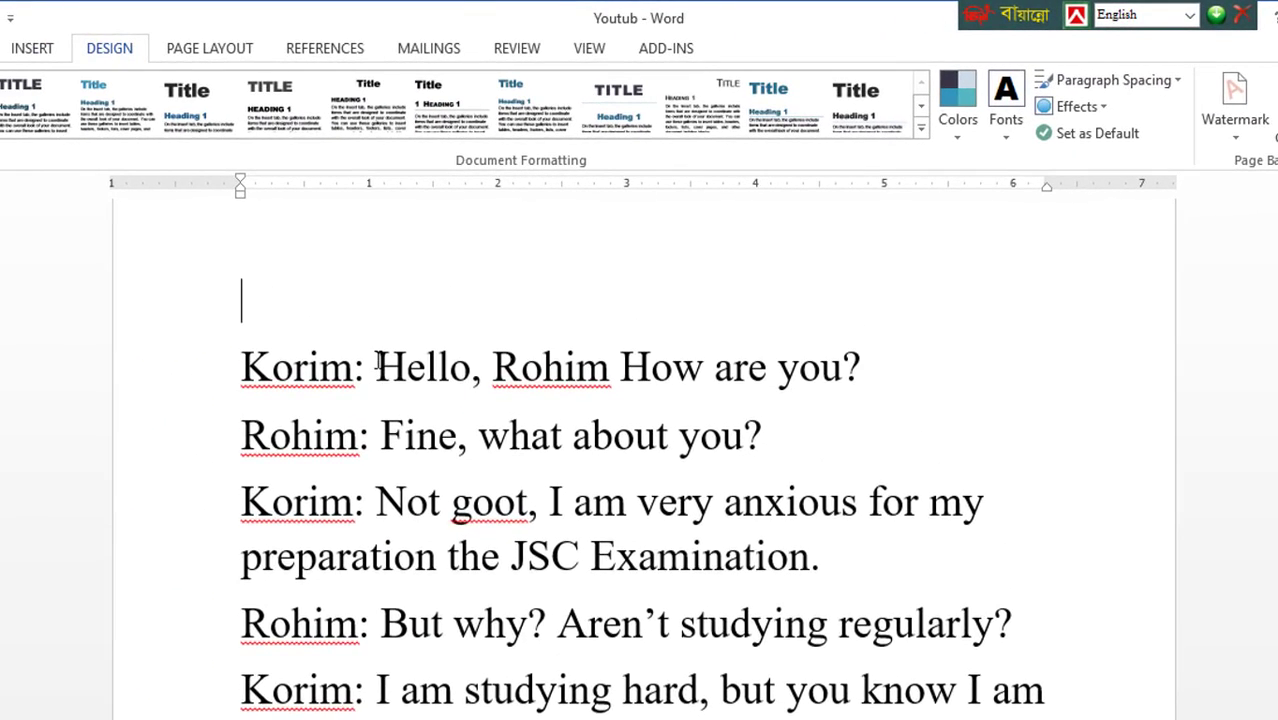
Examine the current line and paragraph spacing throughout the two-speaker dialogue.
{"action": "scroll", "coordinate": [378, 366], "scroll_direction": "down", "scroll_amount": 2}
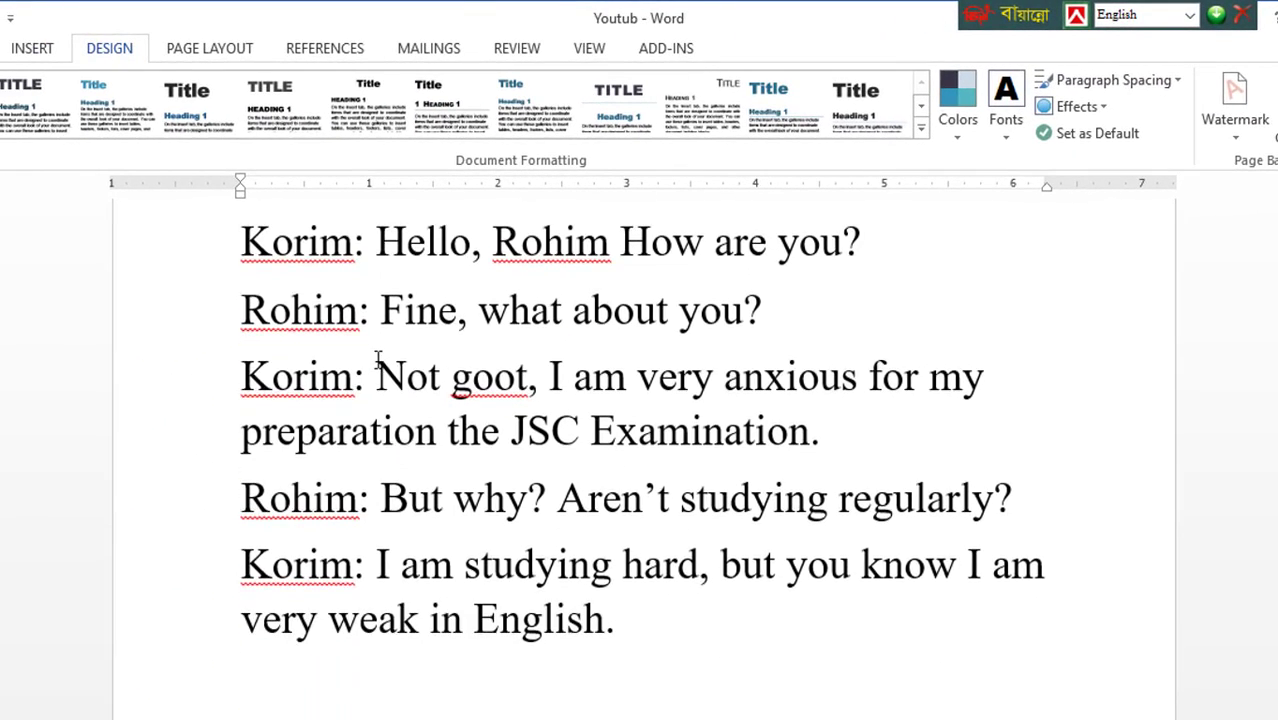
{"action": "scroll", "coordinate": [377, 357], "scroll_direction": "up", "scroll_amount": 1}
{"action": "left_click_drag", "start_coordinate": [268, 348], "coordinate": [440, 350]}
{"action": "left_click", "coordinate": [757, 341]}
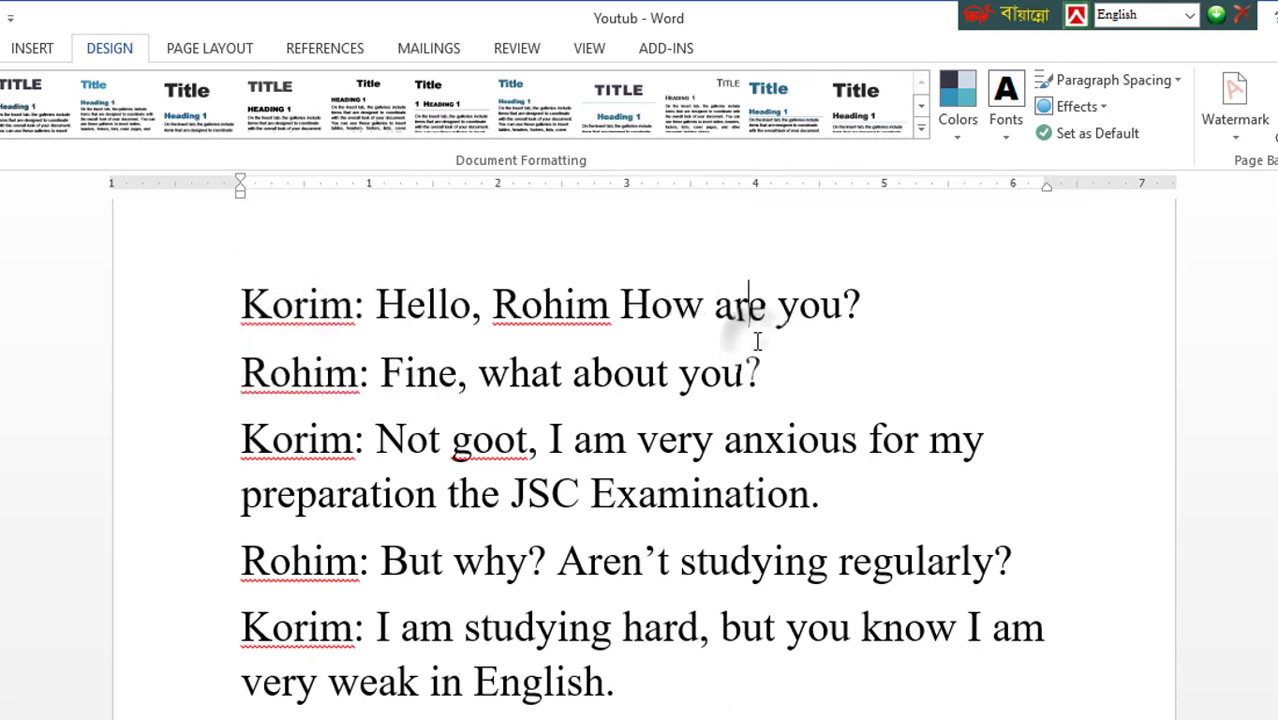
{"action": "left_click", "coordinate": [859, 295]}
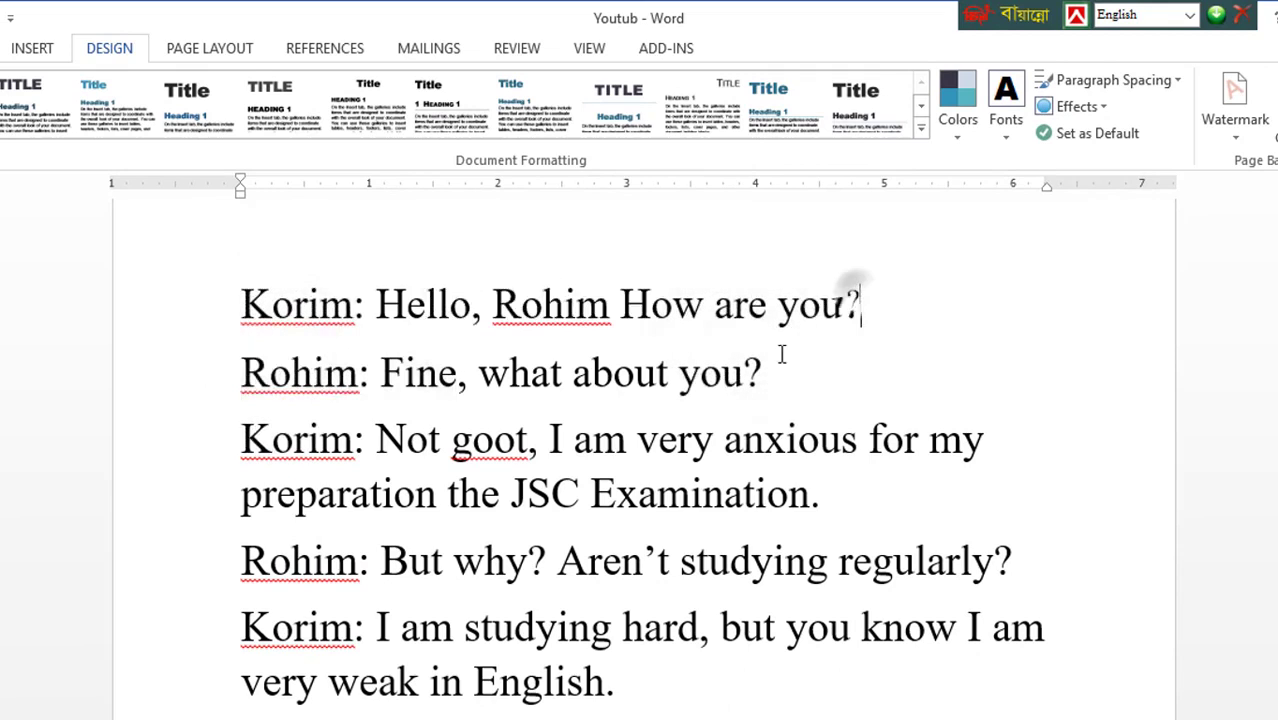
{"action": "left_click", "coordinate": [372, 362]}
{"action": "left_click", "coordinate": [538, 437]}
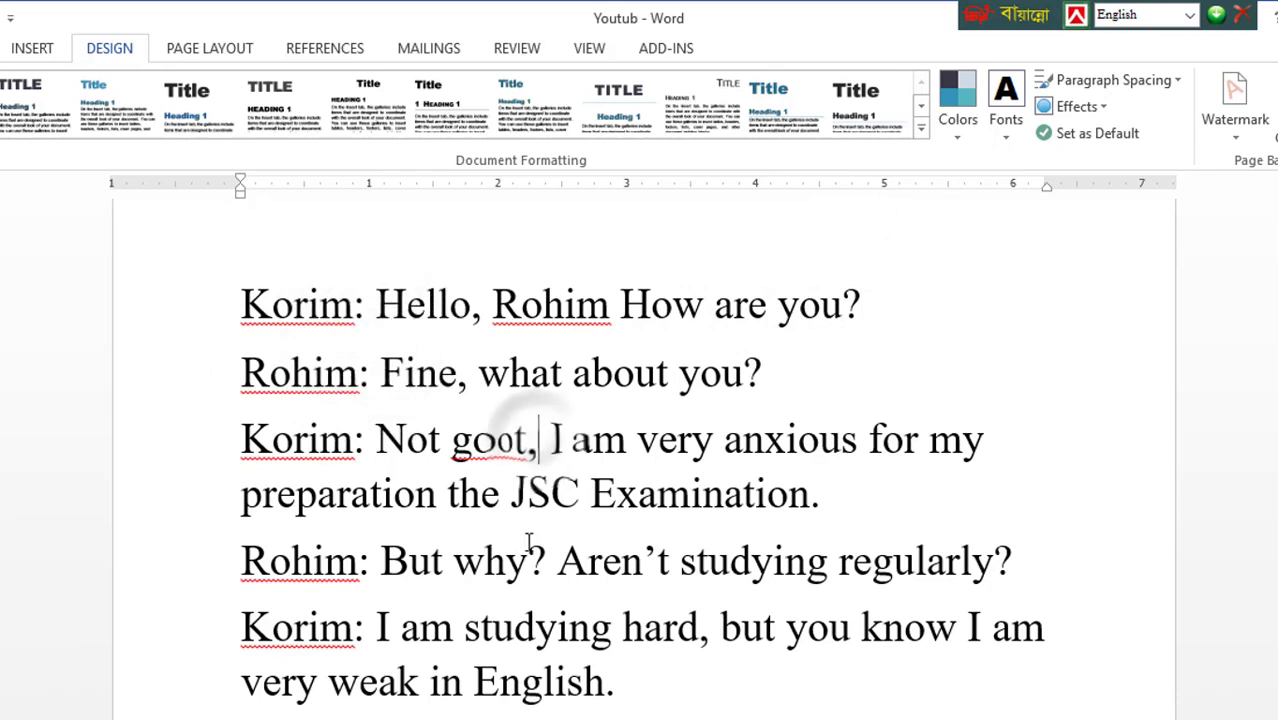
{"action": "left_click", "coordinate": [530, 545]}
{"action": "left_click", "coordinate": [820, 497]}
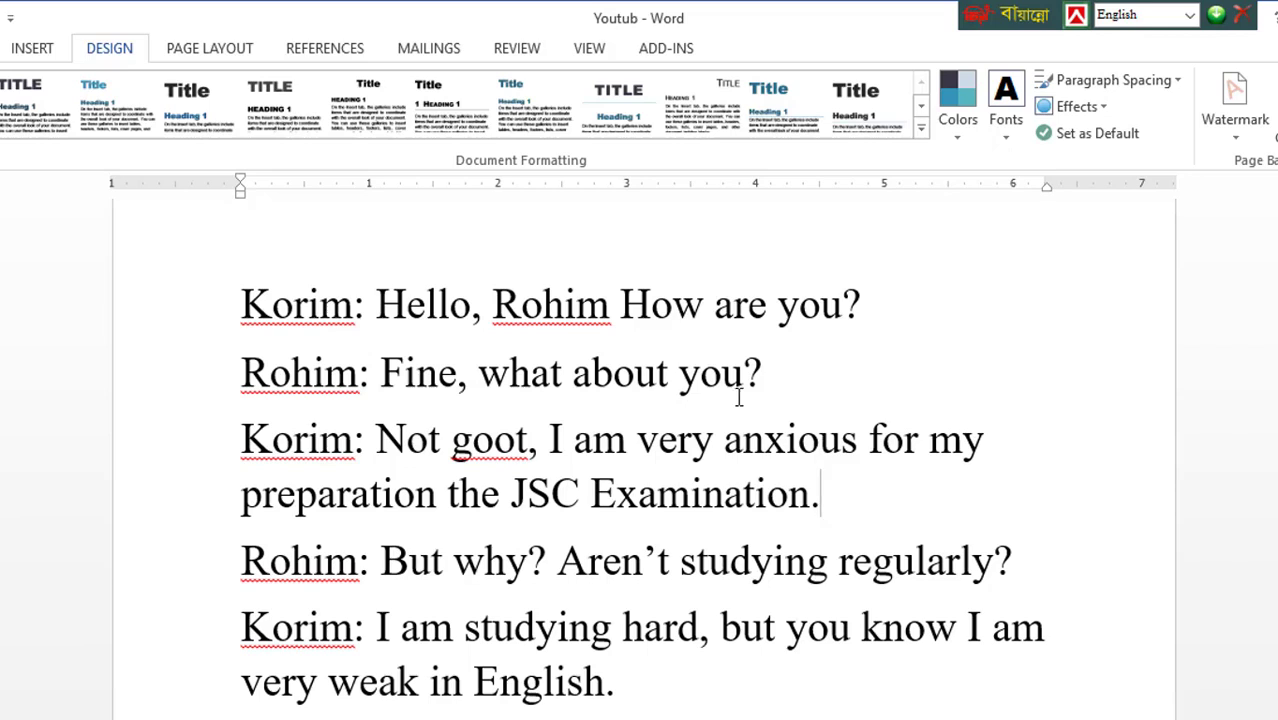
{"action": "left_click", "coordinate": [457, 356]}
{"action": "left_click", "coordinate": [806, 371]}
{"action": "left_click_drag", "start_coordinate": [233, 291], "coordinate": [799, 660]}
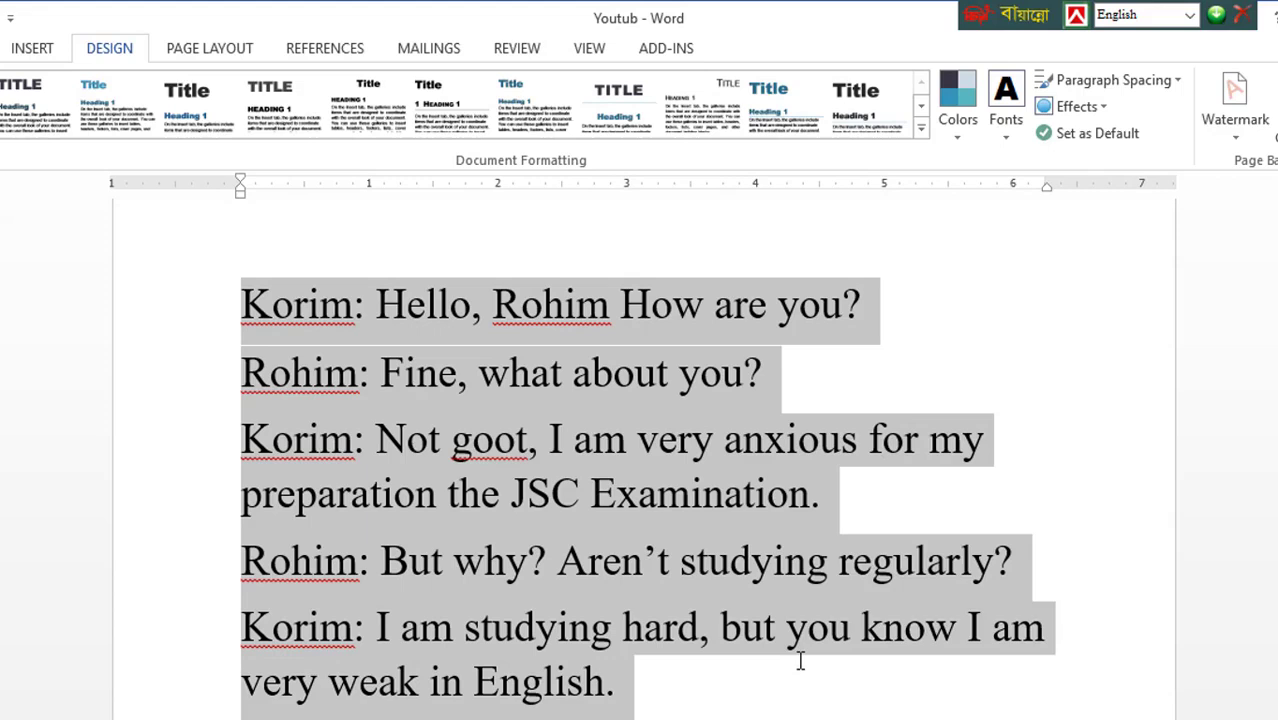
{"action": "left_click", "coordinate": [1025, 515]}
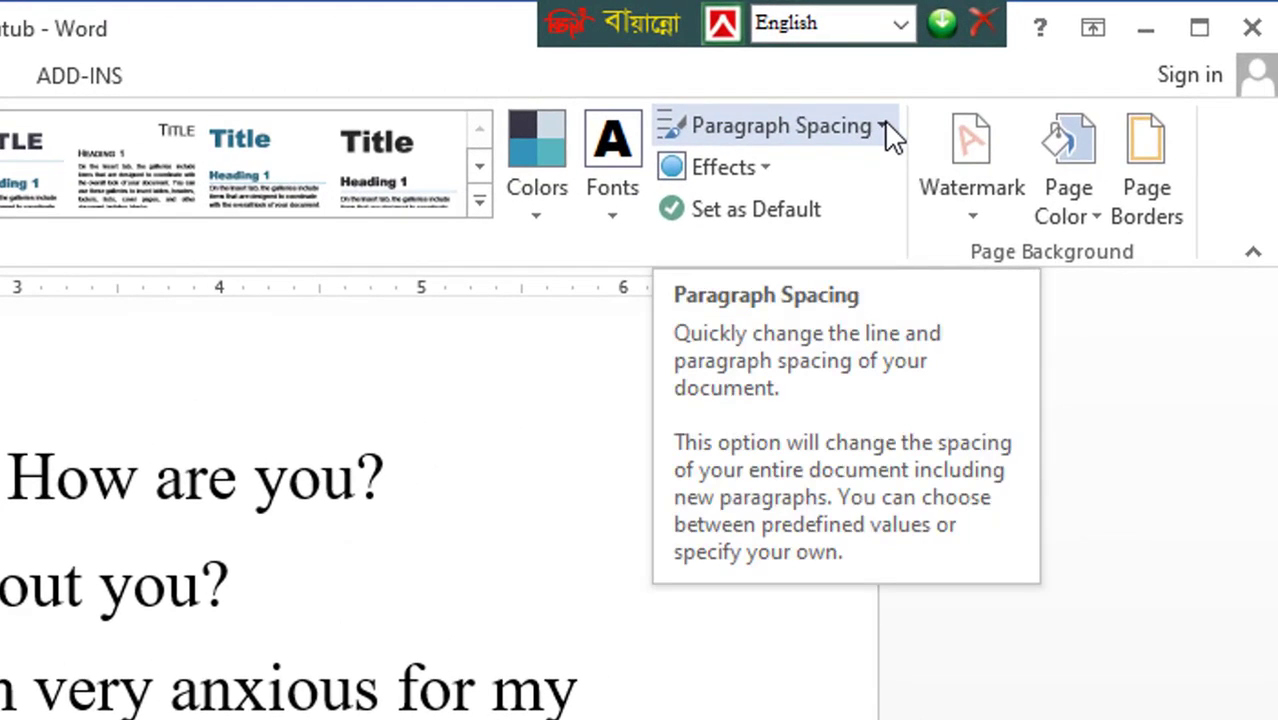
Apply the No Paragraph Space setting to the document and check the dialogue, and return the paragraph spacing to Default.
{"action": "left_click", "coordinate": [884, 127]}
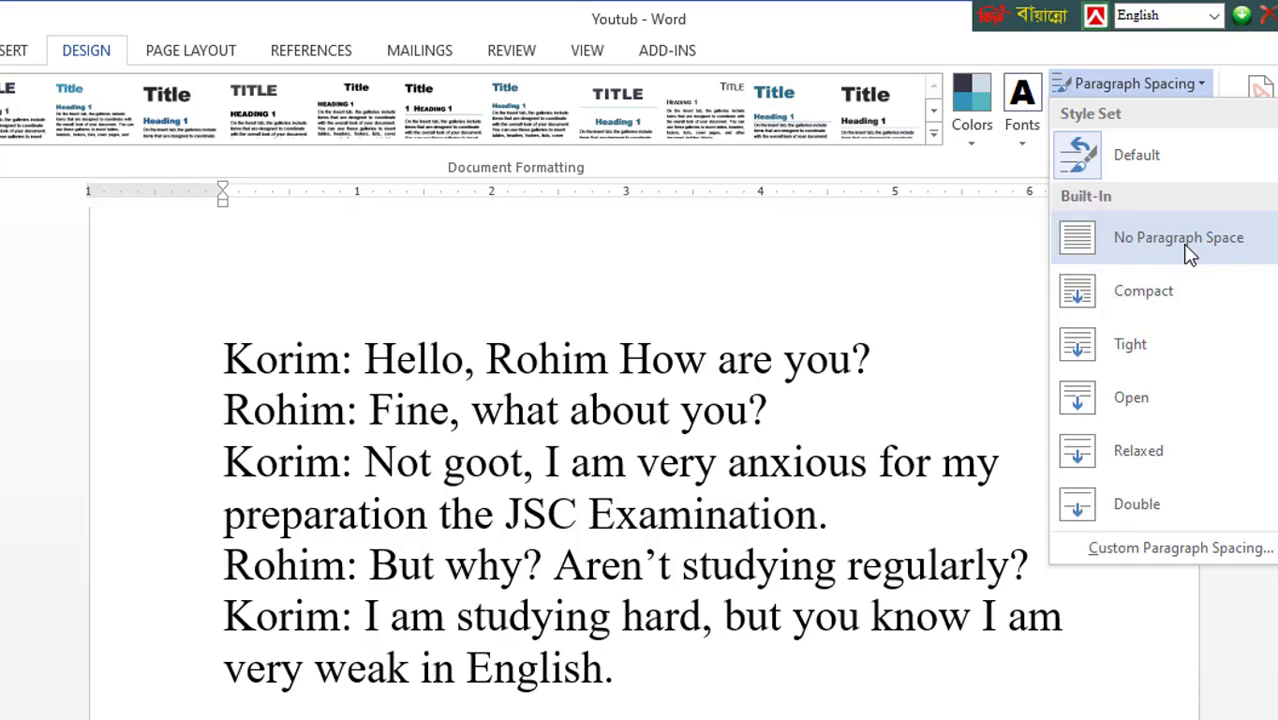
{"action": "left_click", "coordinate": [1188, 253]}
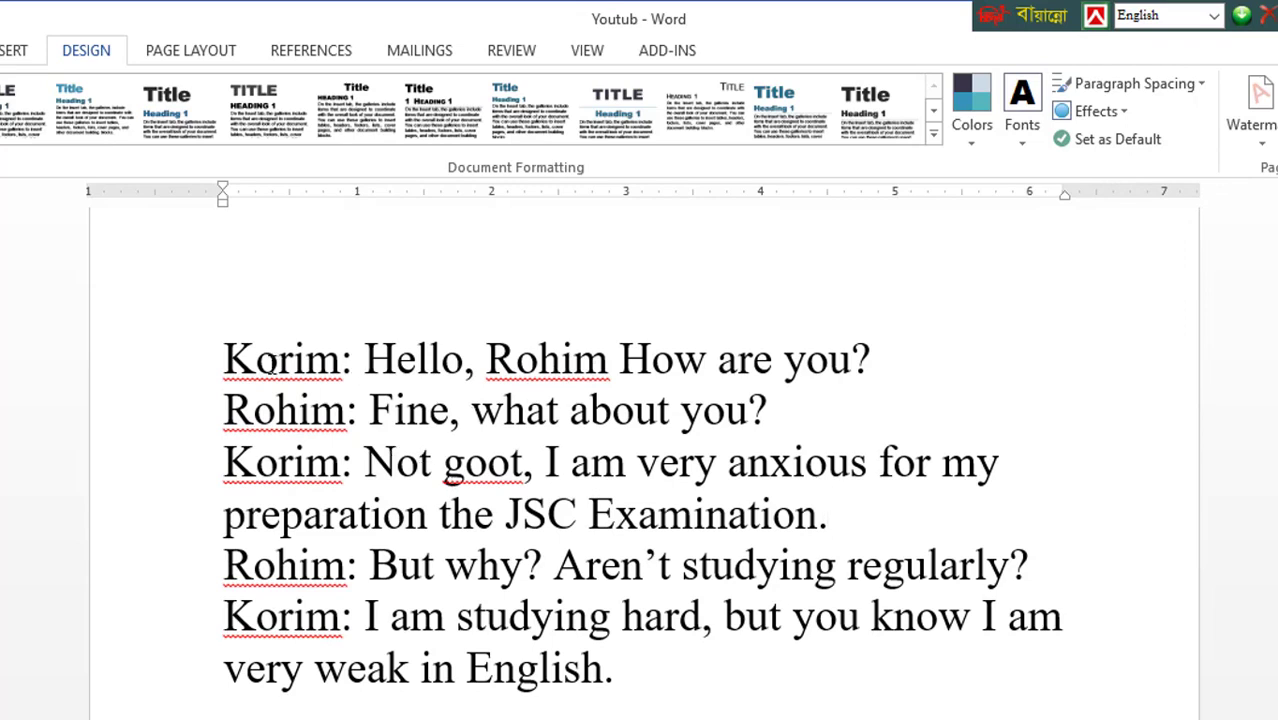
{"action": "left_click_drag", "start_coordinate": [233, 322], "coordinate": [900, 668]}
{"action": "left_click", "coordinate": [1060, 410]}
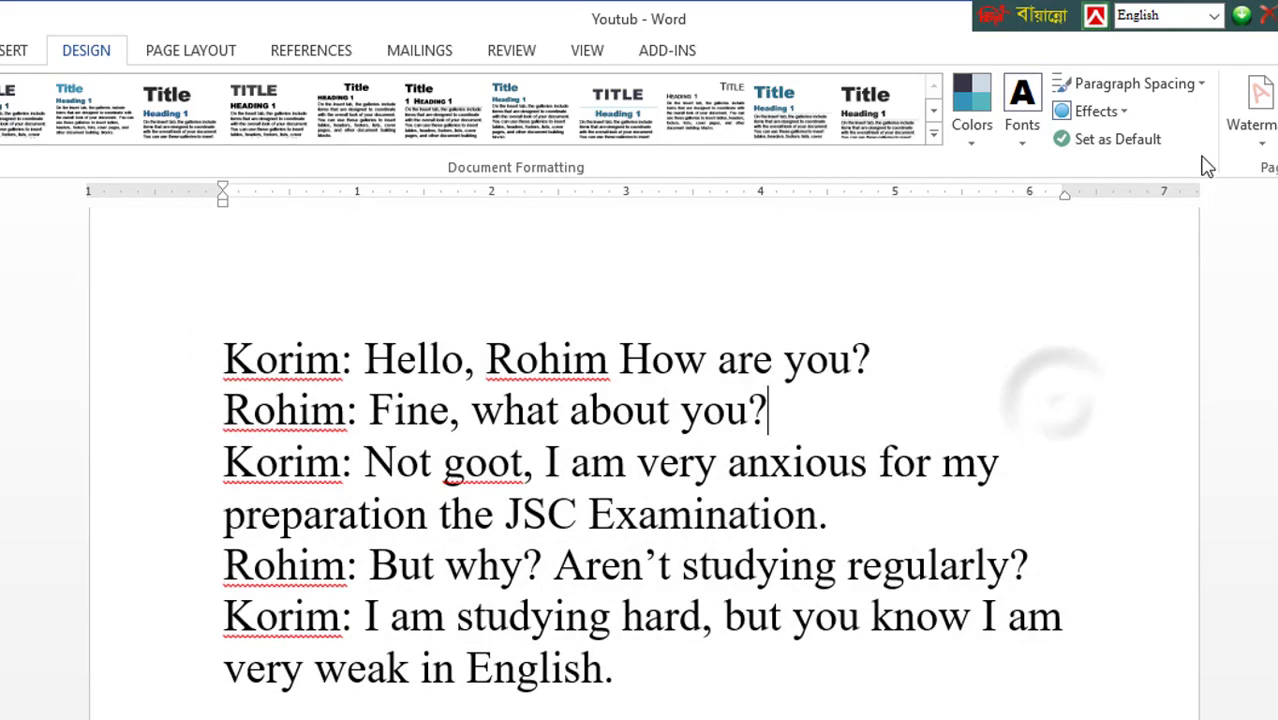
{"action": "left_click", "coordinate": [1153, 85]}
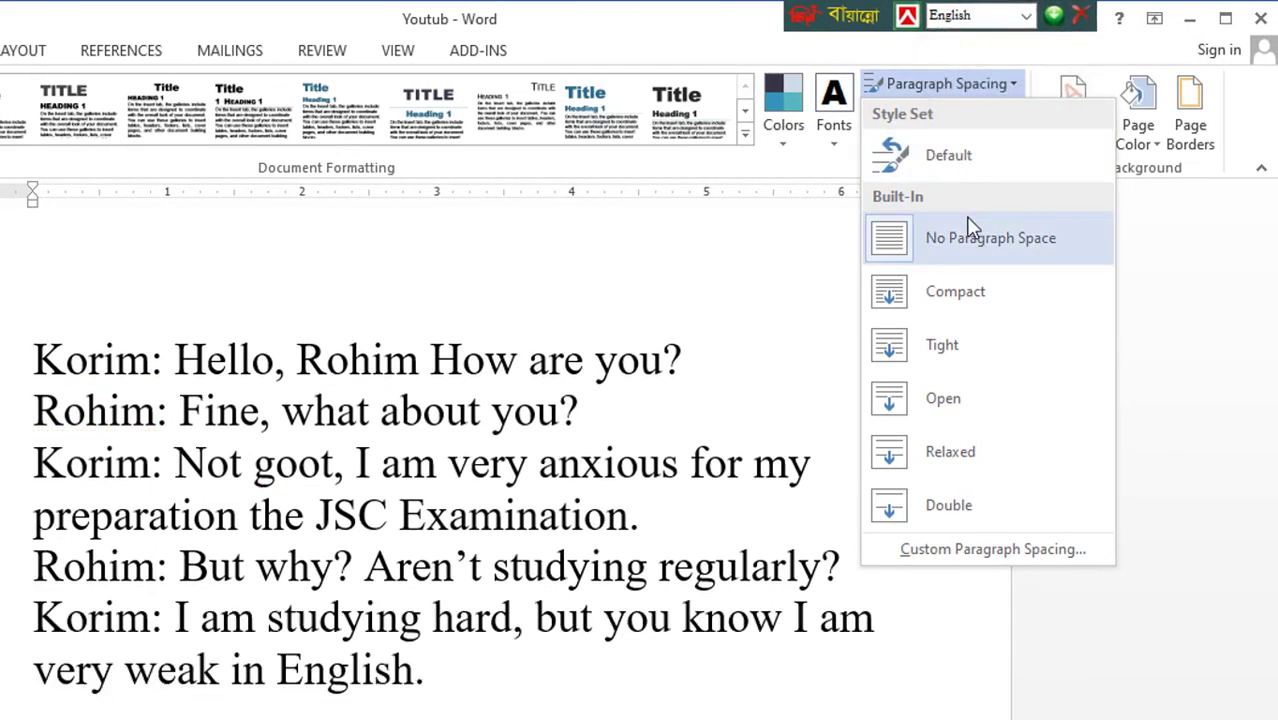
{"action": "left_click", "coordinate": [968, 165]}
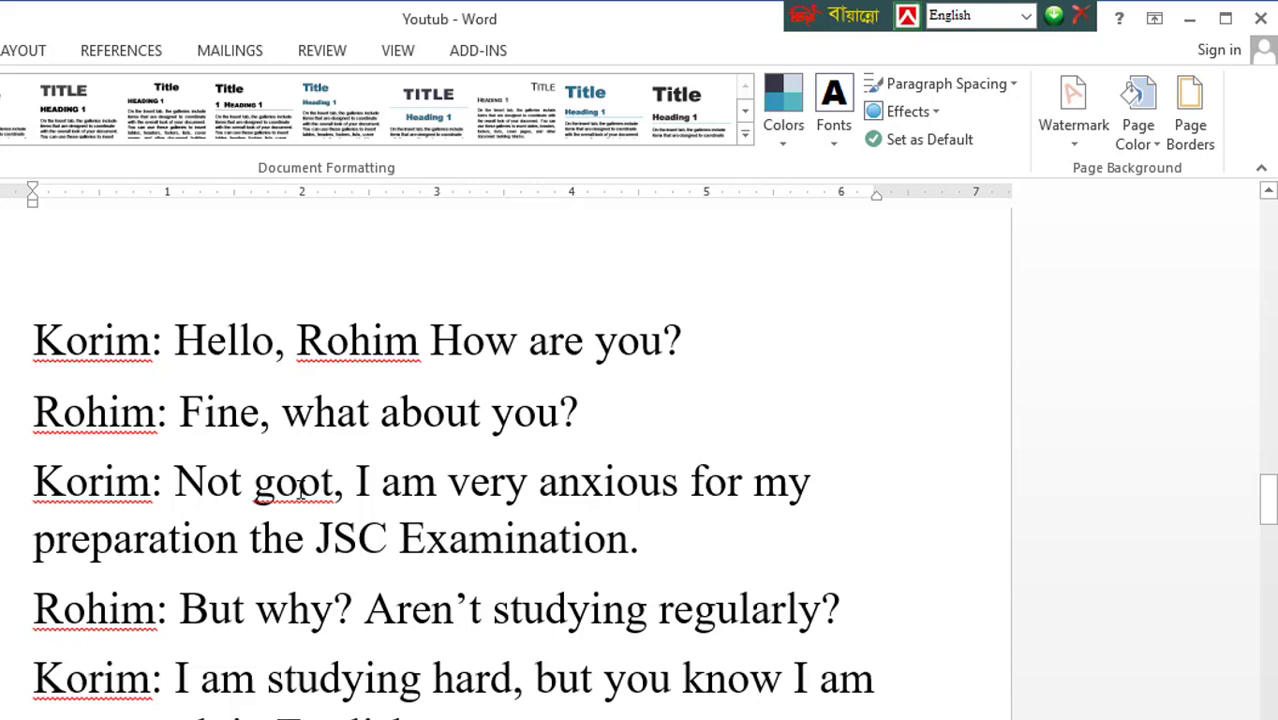
Set the document's paragraph spacing to the built-in Double option and review the dialogue lines.
{"action": "left_click", "coordinate": [1018, 92]}
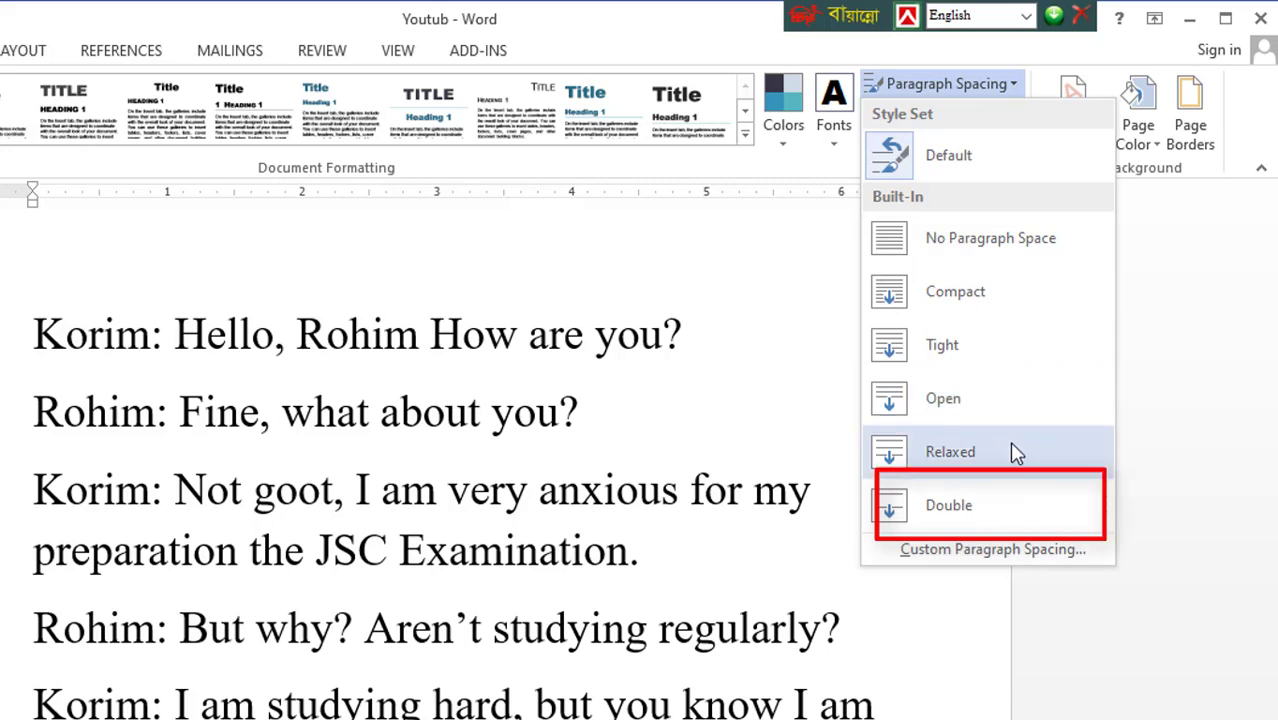
{"action": "left_click", "coordinate": [979, 525]}
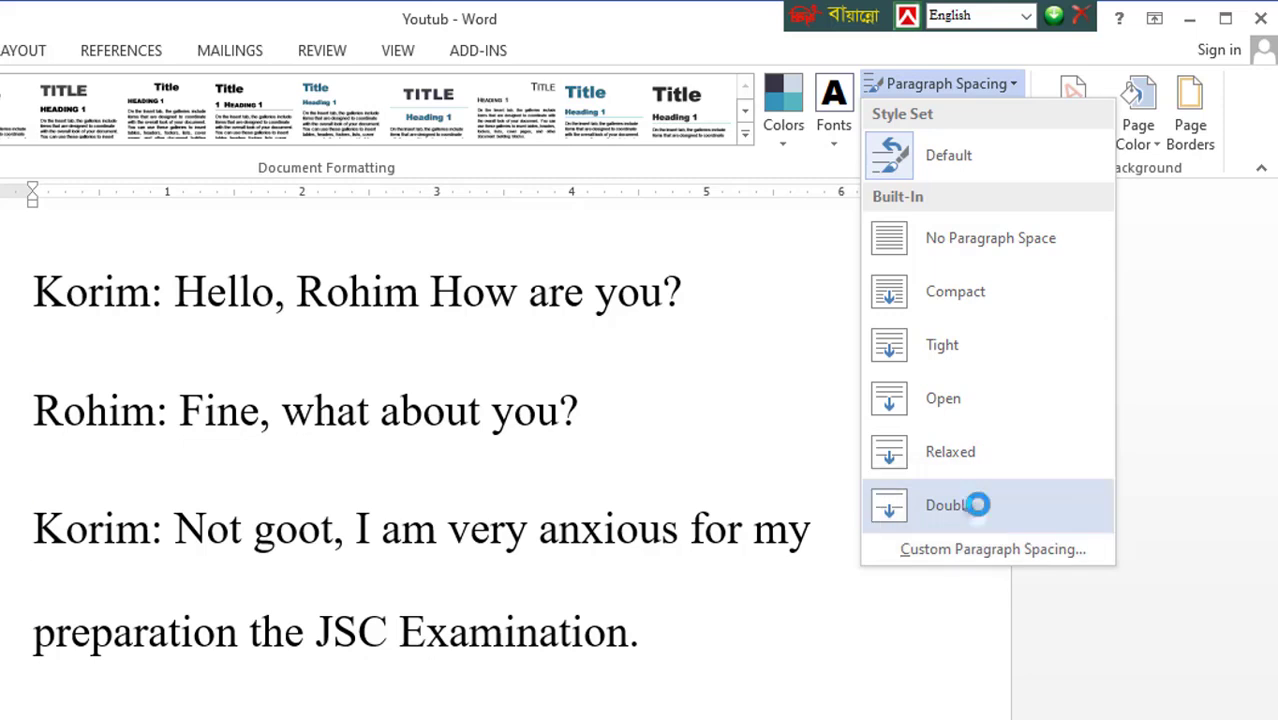
{"action": "scroll", "coordinate": [452, 447], "scroll_direction": "up", "scroll_amount": 2}
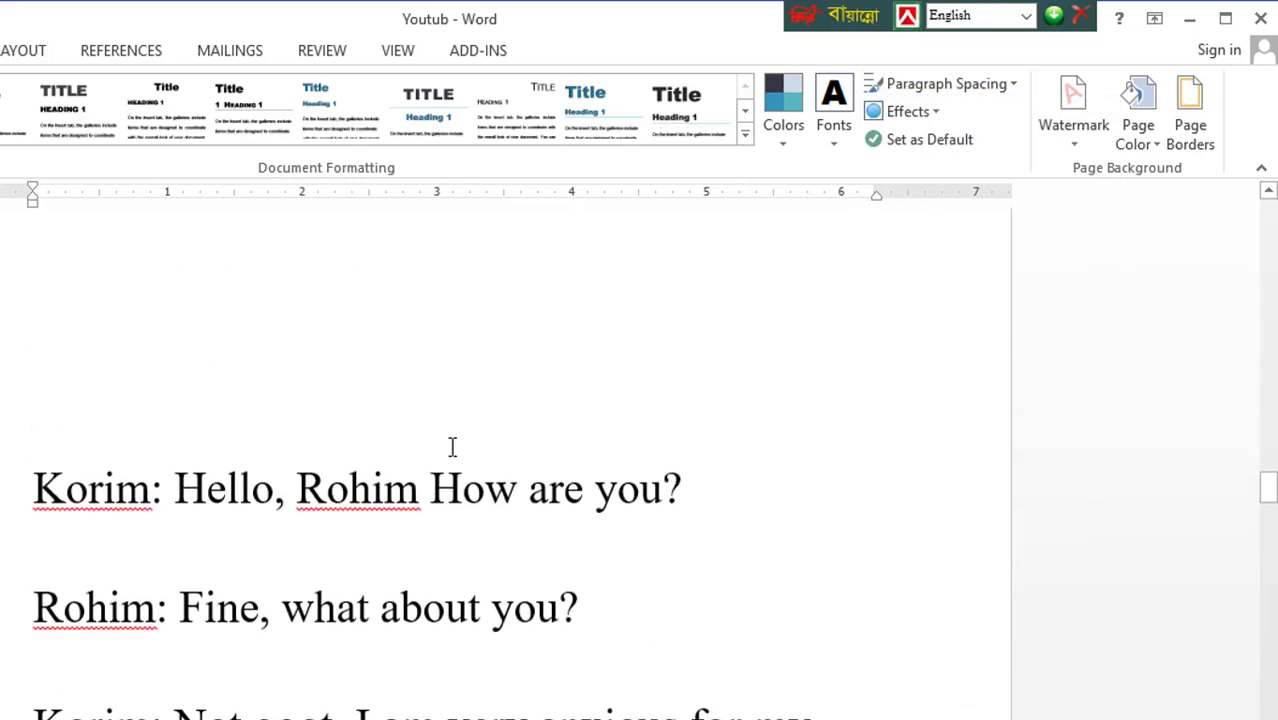
{"action": "scroll", "coordinate": [450, 446], "scroll_direction": "down", "scroll_amount": 2}
{"action": "scroll", "coordinate": [292, 418], "scroll_direction": "down", "scroll_amount": 1}
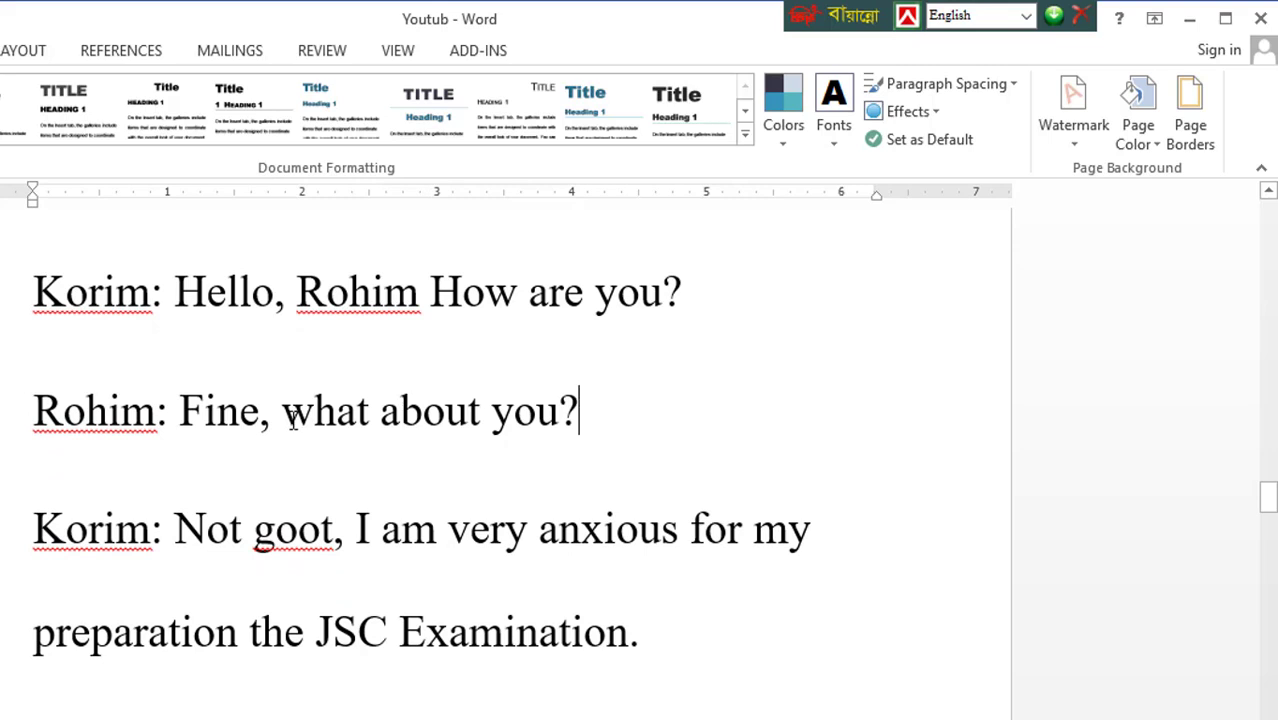
{"action": "scroll", "coordinate": [300, 422], "scroll_direction": "down", "scroll_amount": 1}
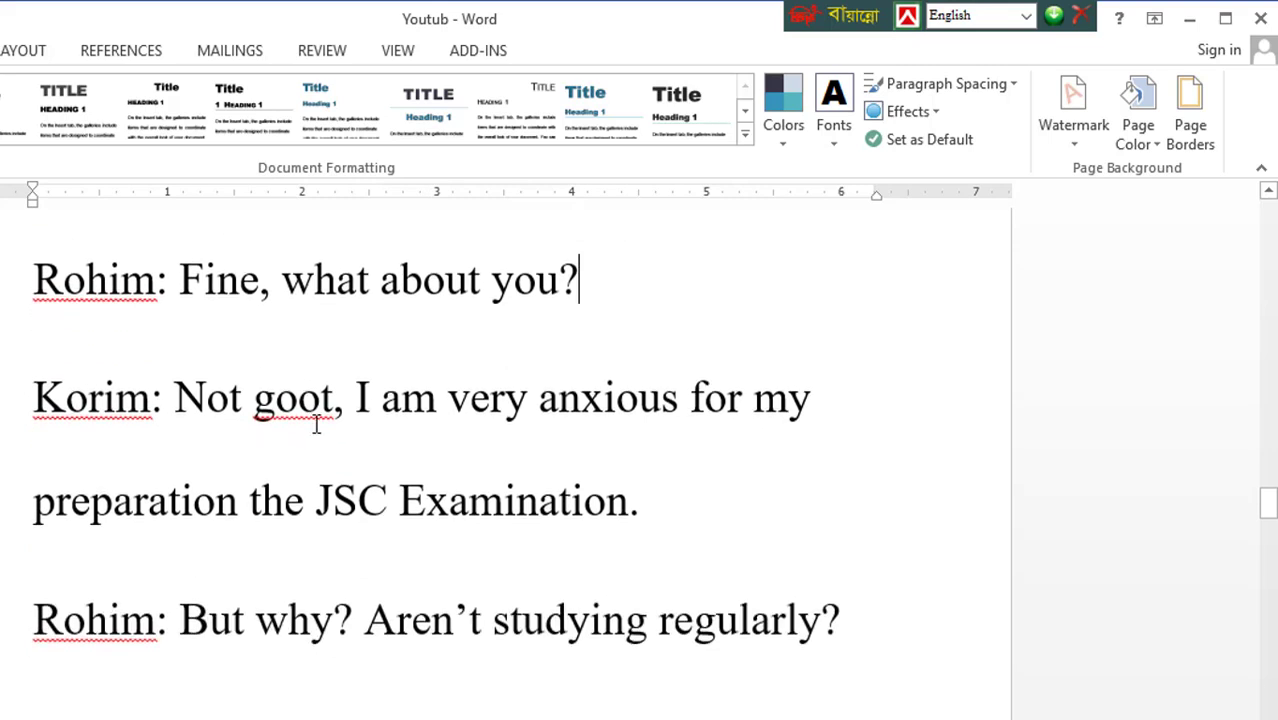
{"action": "scroll", "coordinate": [316, 424], "scroll_direction": "up", "scroll_amount": 1}
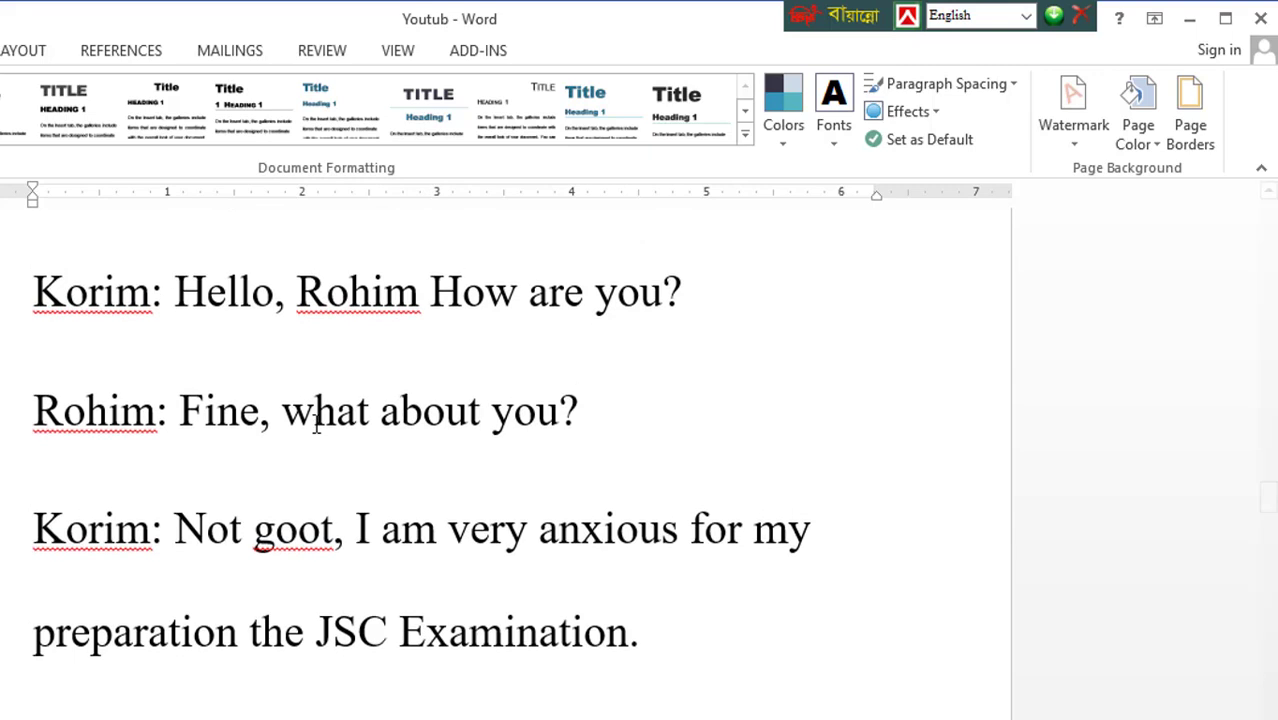
Set the document's paragraph spacing to the built-in No Paragraph Space option.
{"action": "left_click", "coordinate": [1020, 93]}
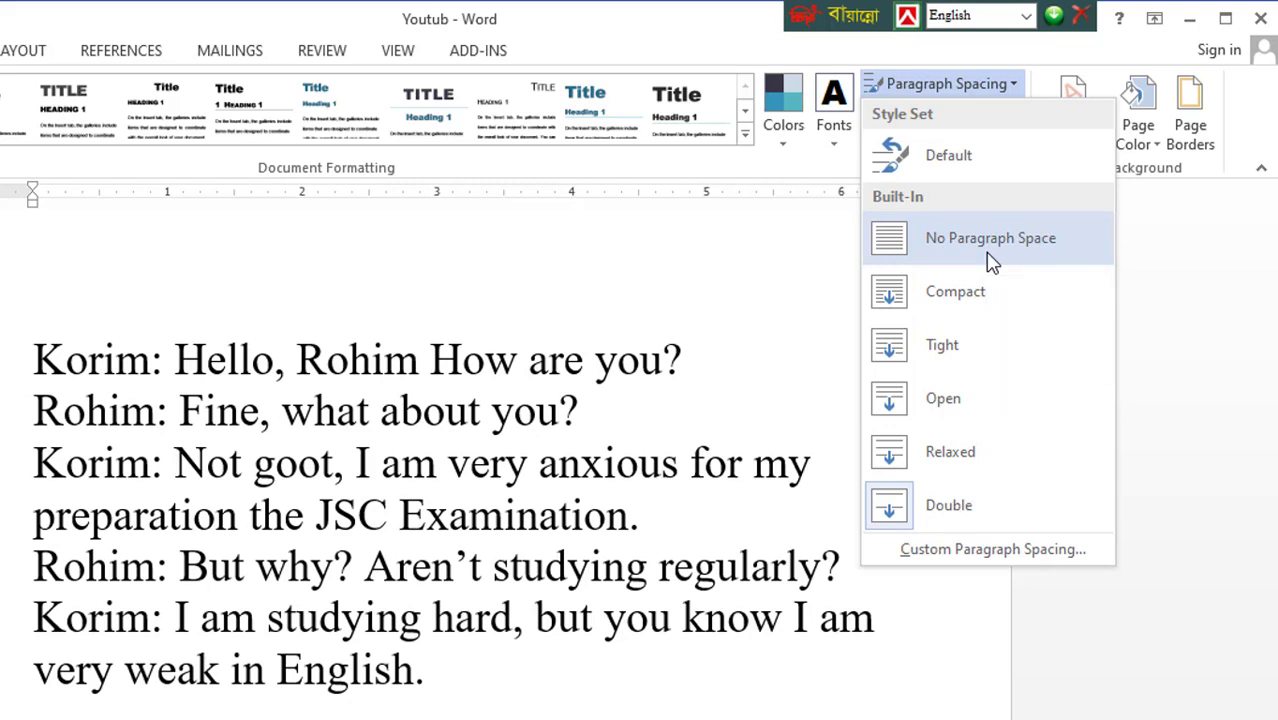
{"action": "left_click", "coordinate": [988, 260]}
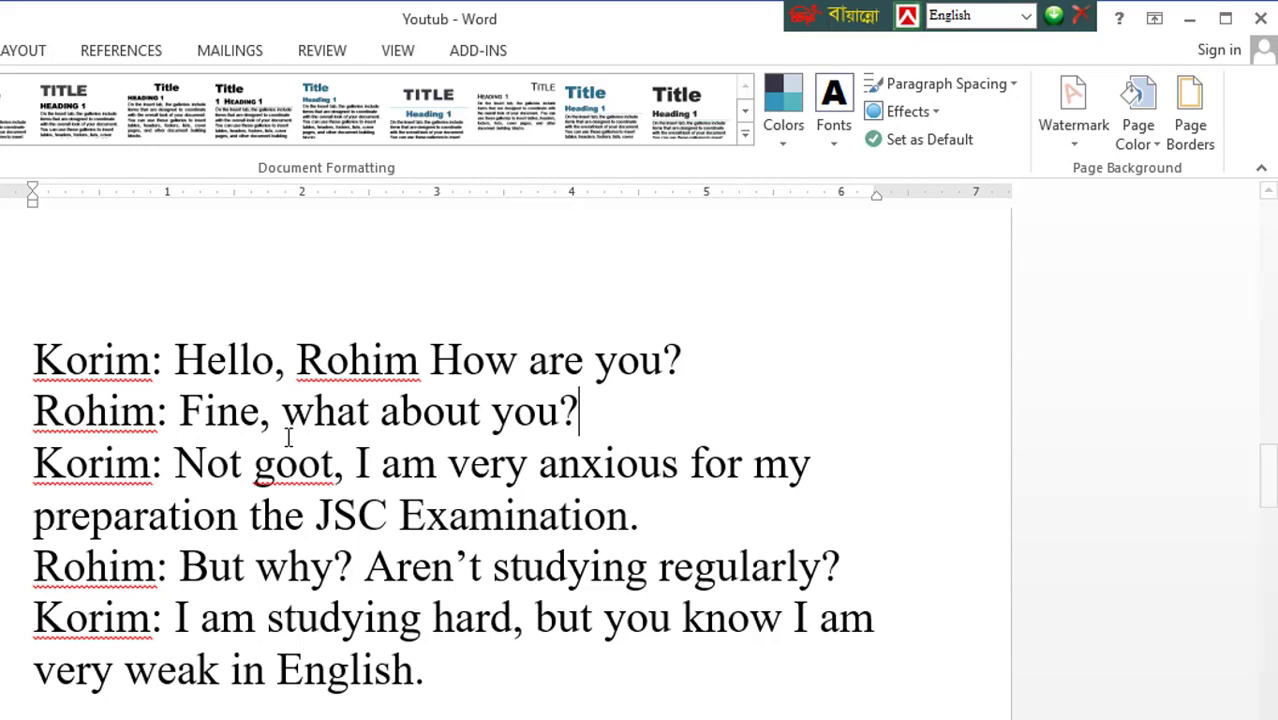
{"action": "left_click", "coordinate": [1011, 86]}
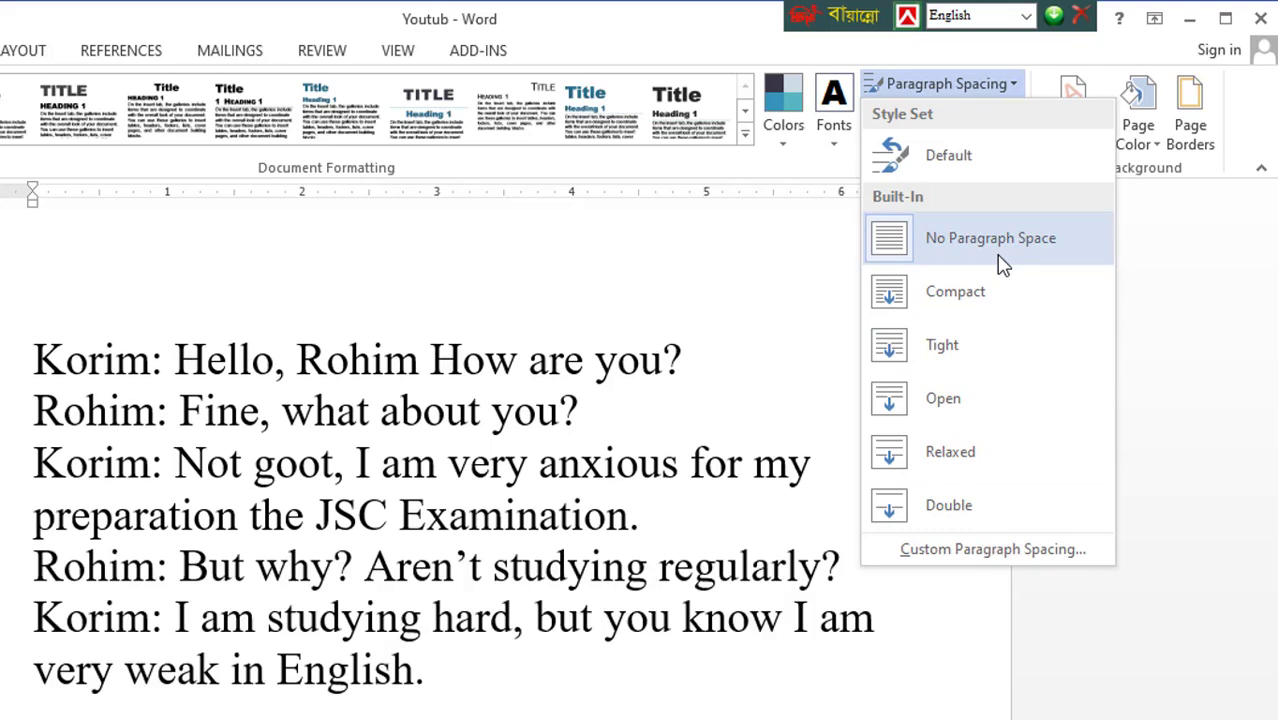
{"action": "left_click", "coordinate": [775, 264]}
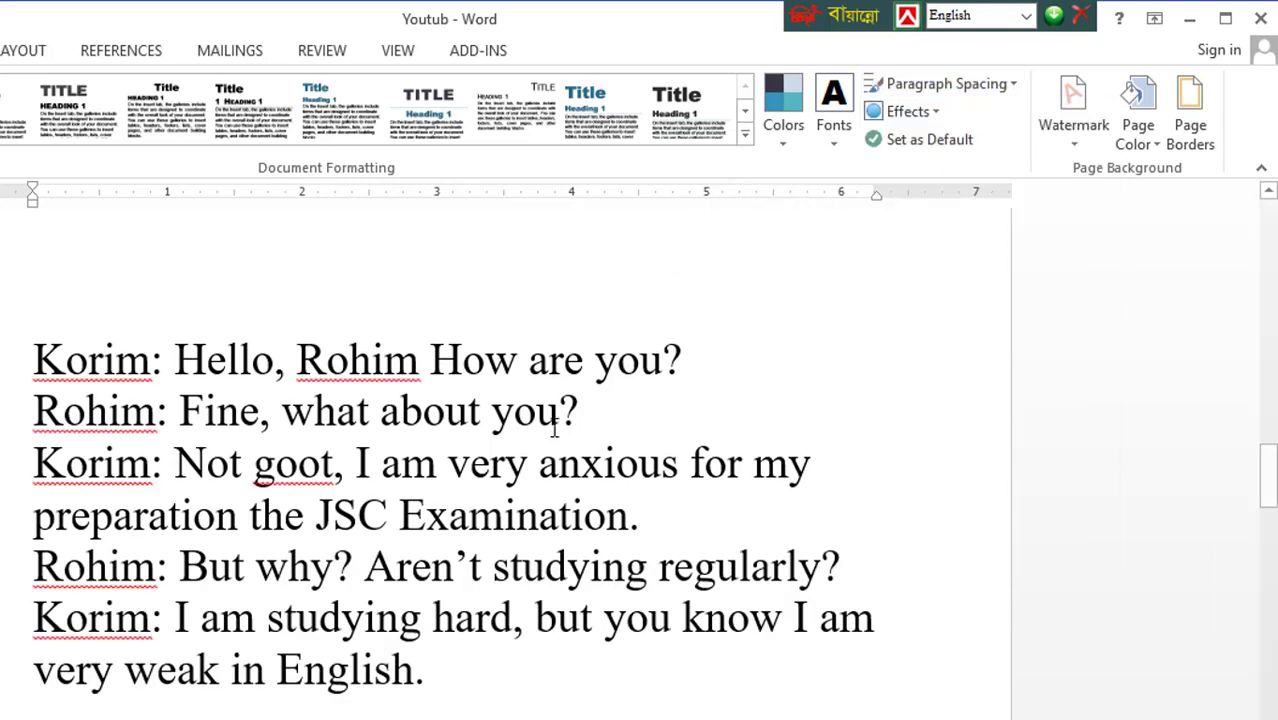
Preview built-in paragraph spacing options such as Open on the selected dialogue text without applying any of them.
{"action": "left_click_drag", "start_coordinate": [34, 352], "coordinate": [62, 412]}
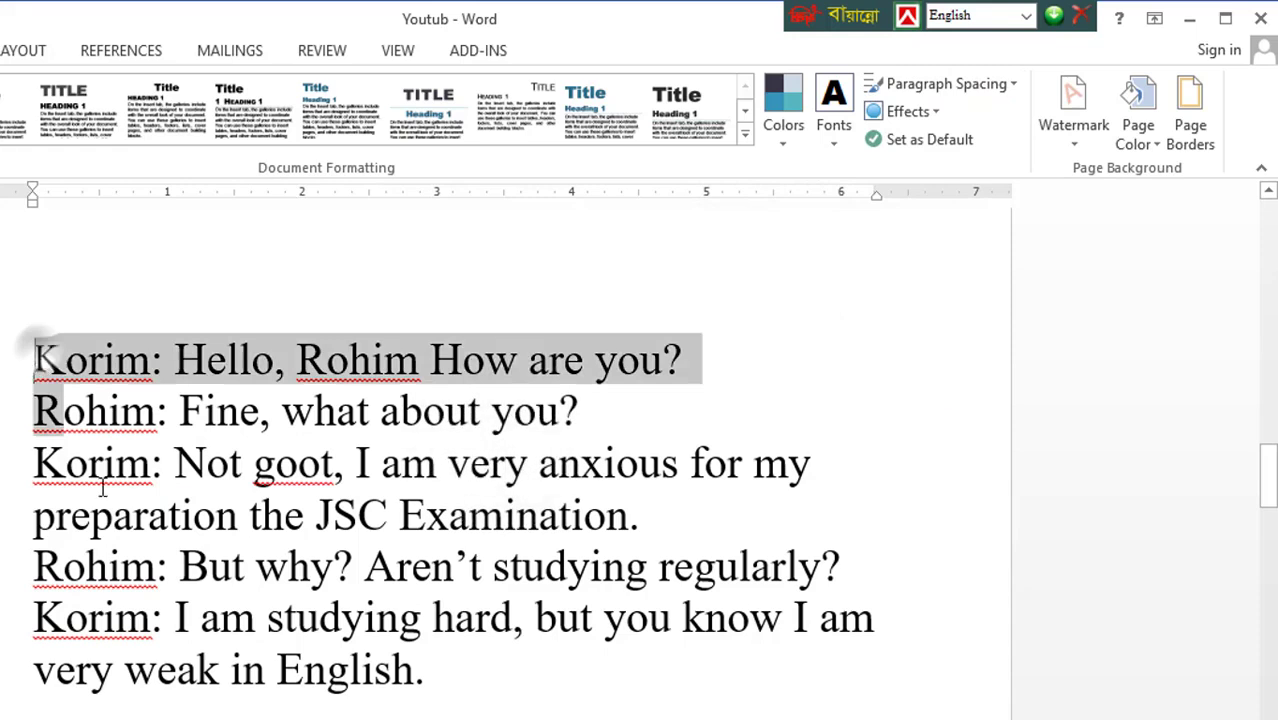
{"action": "left_click_drag", "start_coordinate": [102, 488], "coordinate": [415, 668]}
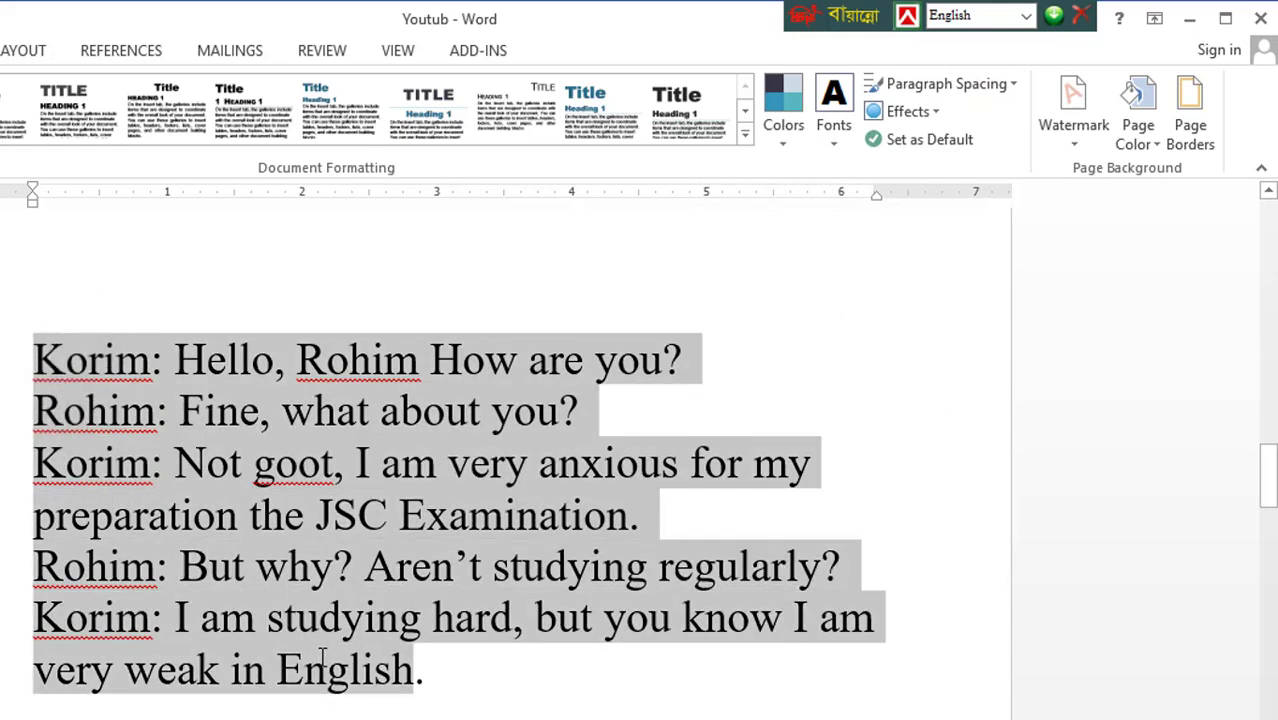
{"action": "left_click", "coordinate": [1016, 86]}
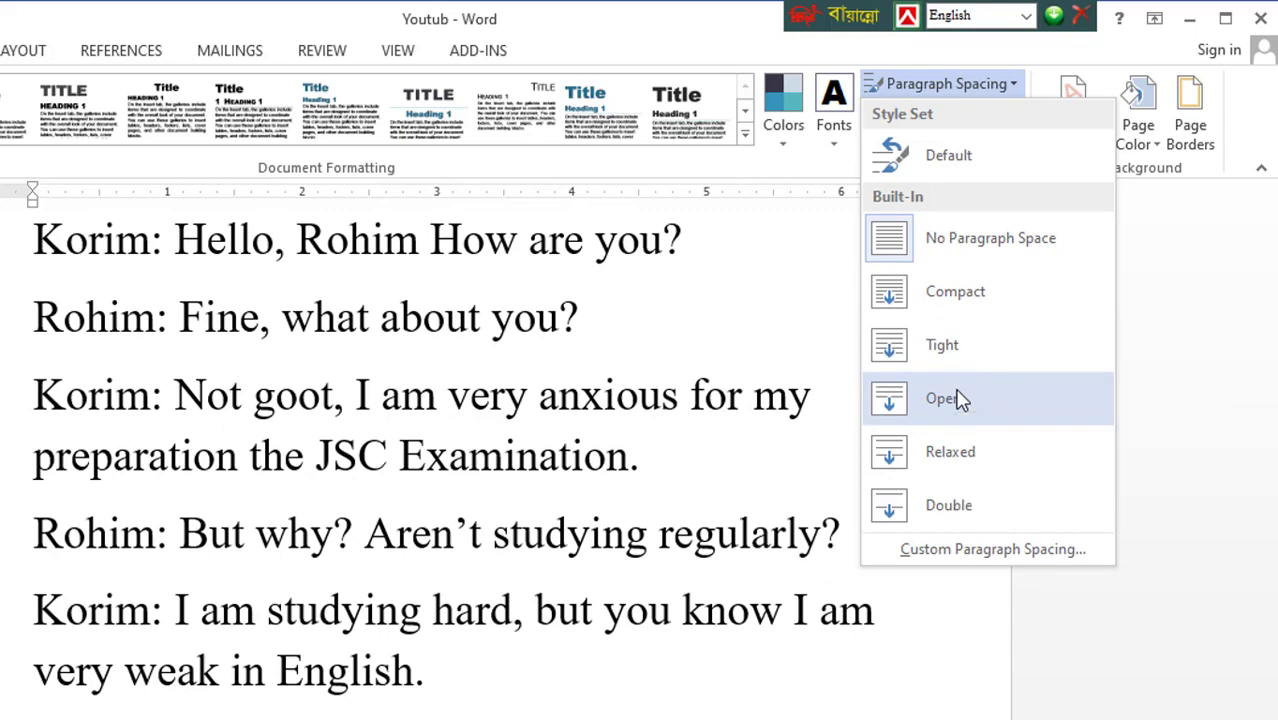
{"action": "left_click", "coordinate": [780, 258]}
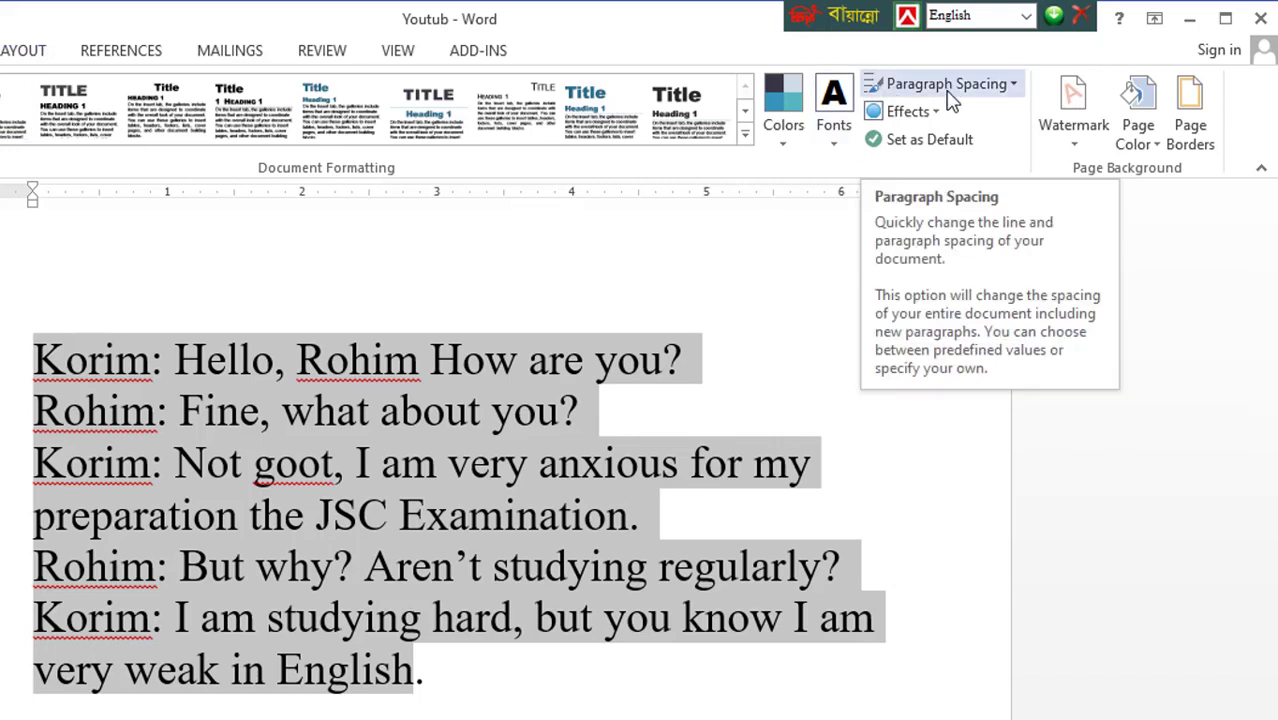
{"action": "left_click", "coordinate": [700, 387]}
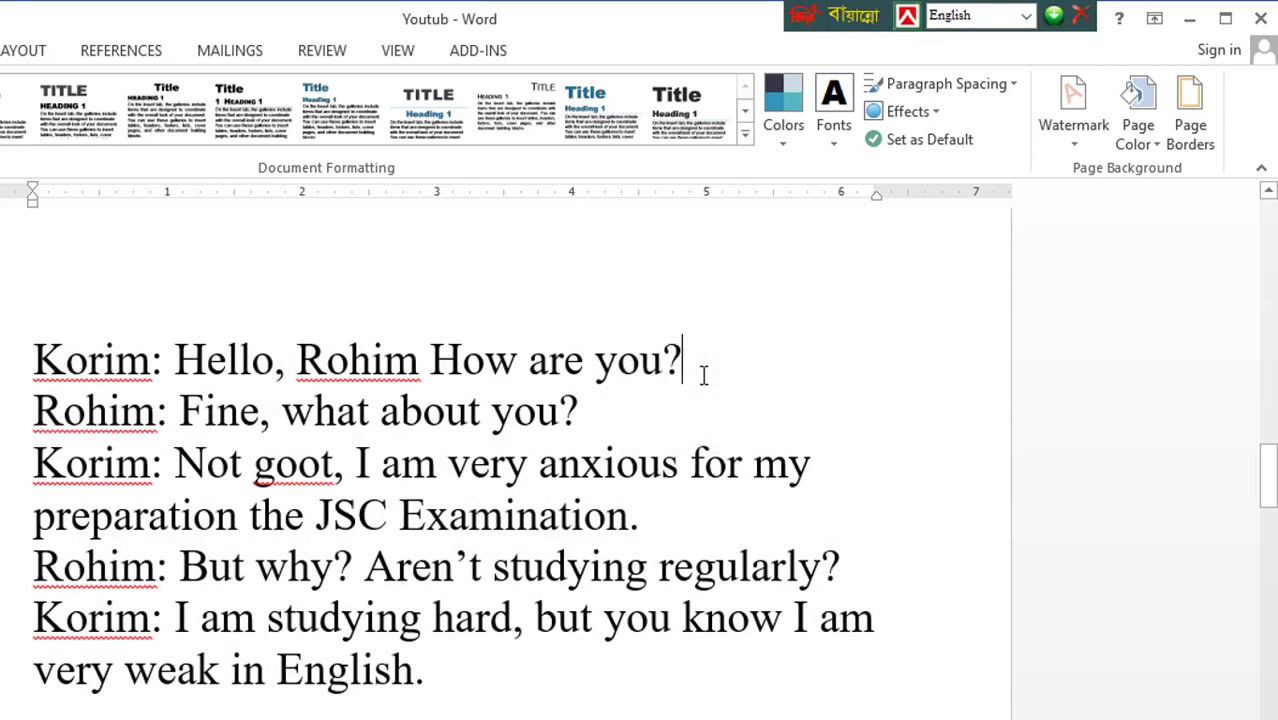